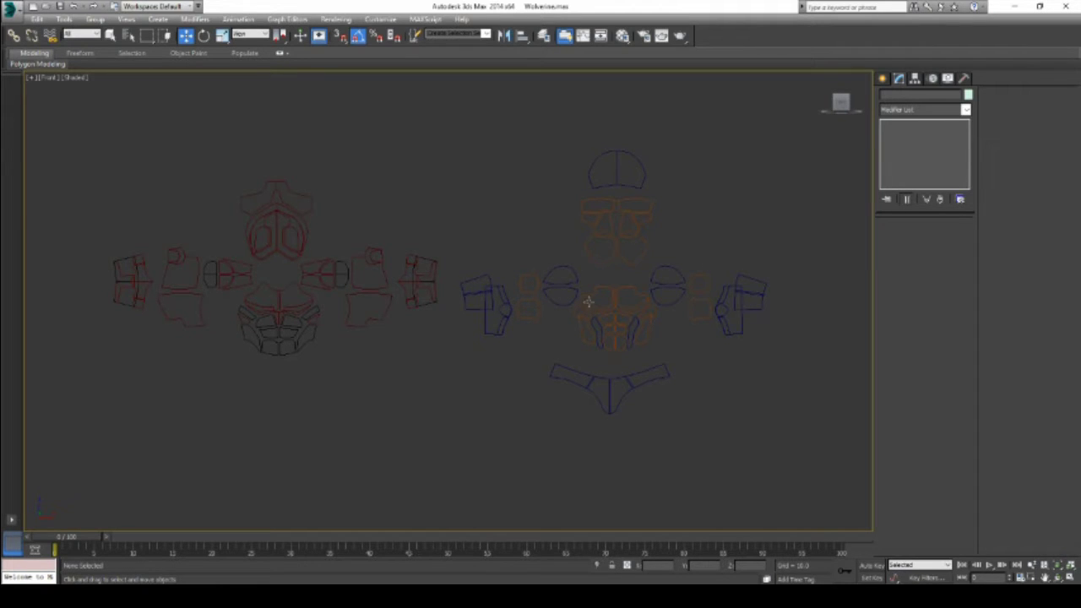
Step: Bring up the four-view Daredevil suit reference image from the taskbar's Photo Viewer preview
{"action": "mouse_move", "coordinate": [647, 596]}
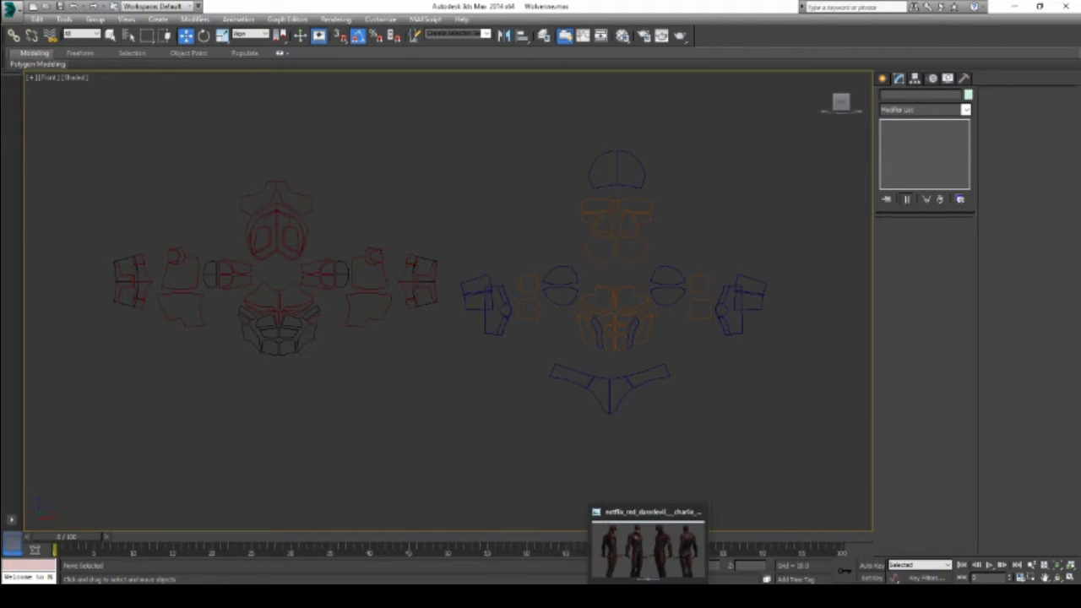
{"action": "left_click", "coordinate": [648, 547]}
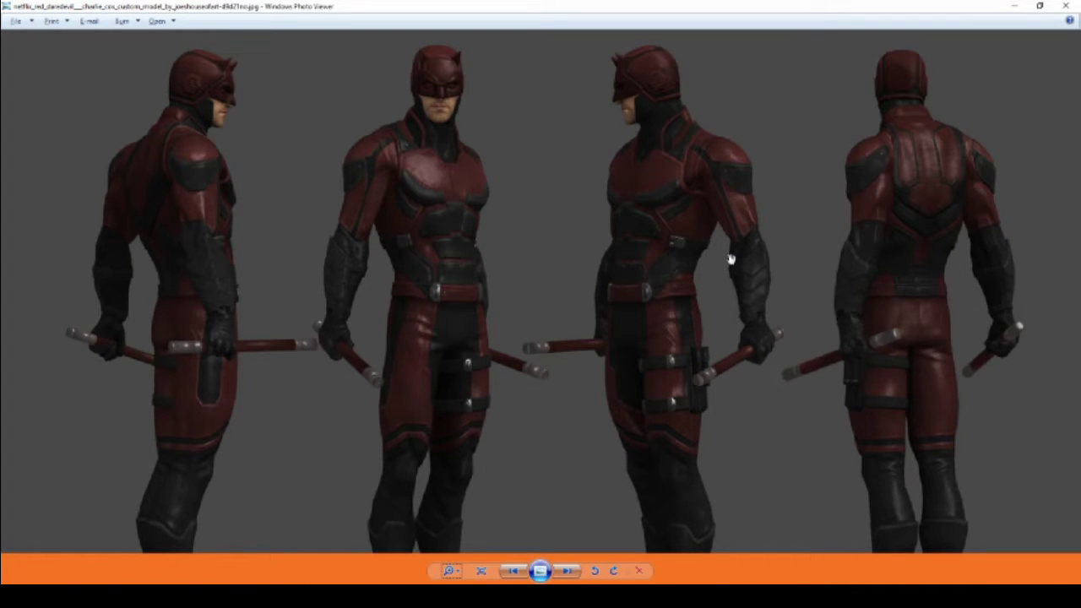
Step: Return from the Daredevil reference to the red and blue armor pattern pieces in Wolverine.max
{"action": "key", "text": "alt+Tab"}
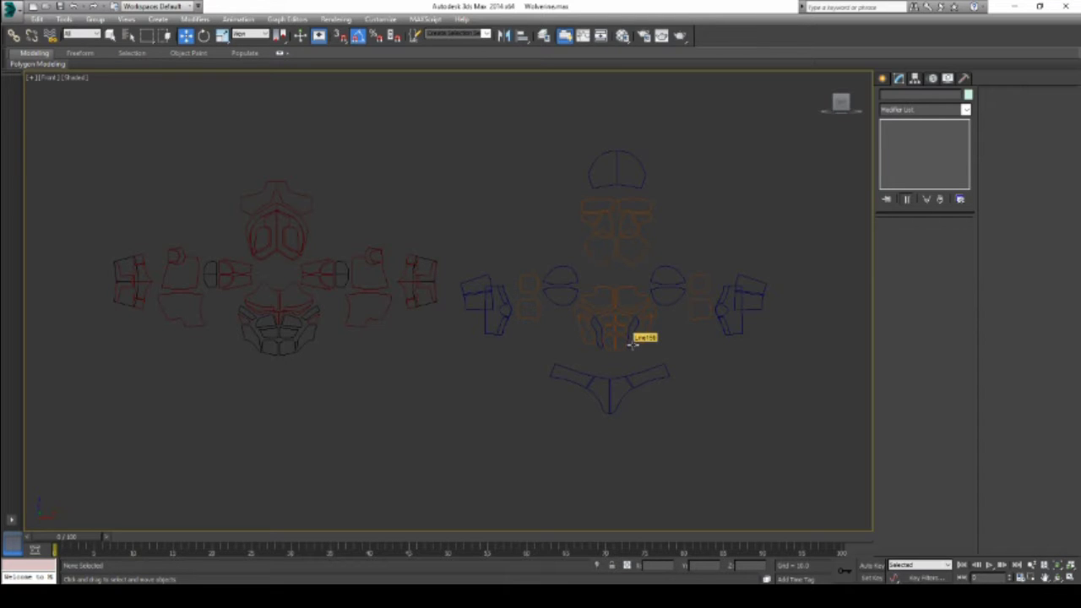
Step: Trace a closed straight-edged Line spline, Line090, around the upper-left chest plate's corners
{"action": "scroll", "coordinate": [627, 324], "scroll_direction": "up", "scroll_amount": 5}
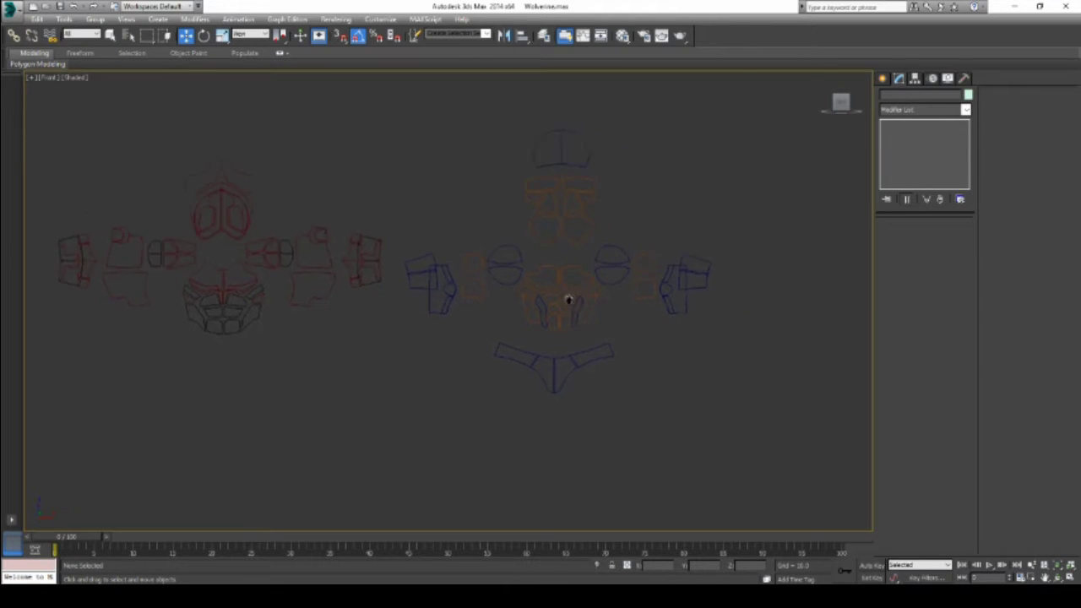
{"action": "left_click", "coordinate": [883, 78]}
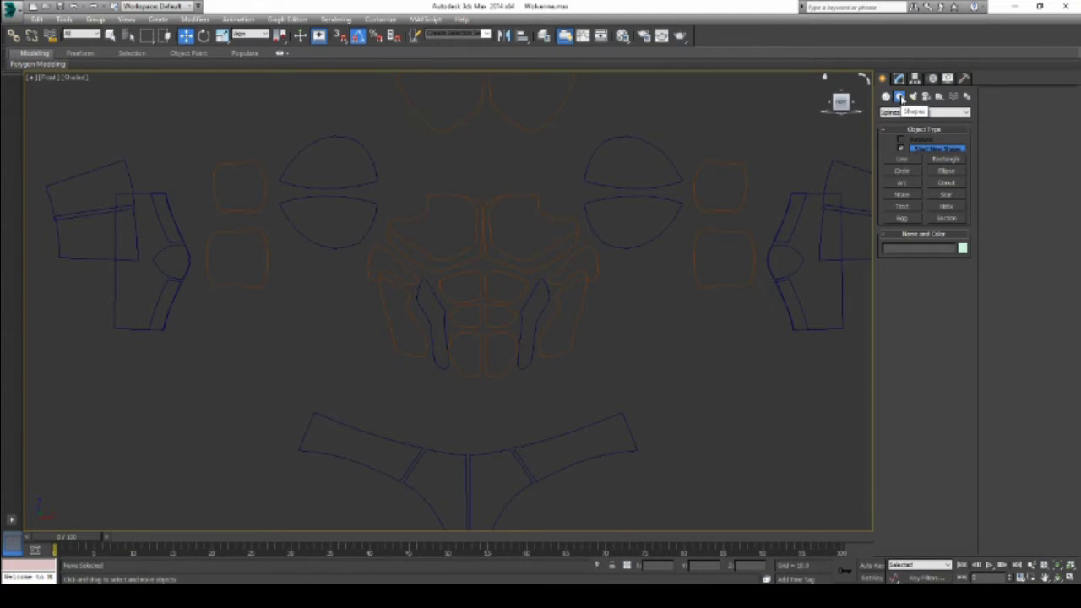
{"action": "left_click", "coordinate": [915, 161]}
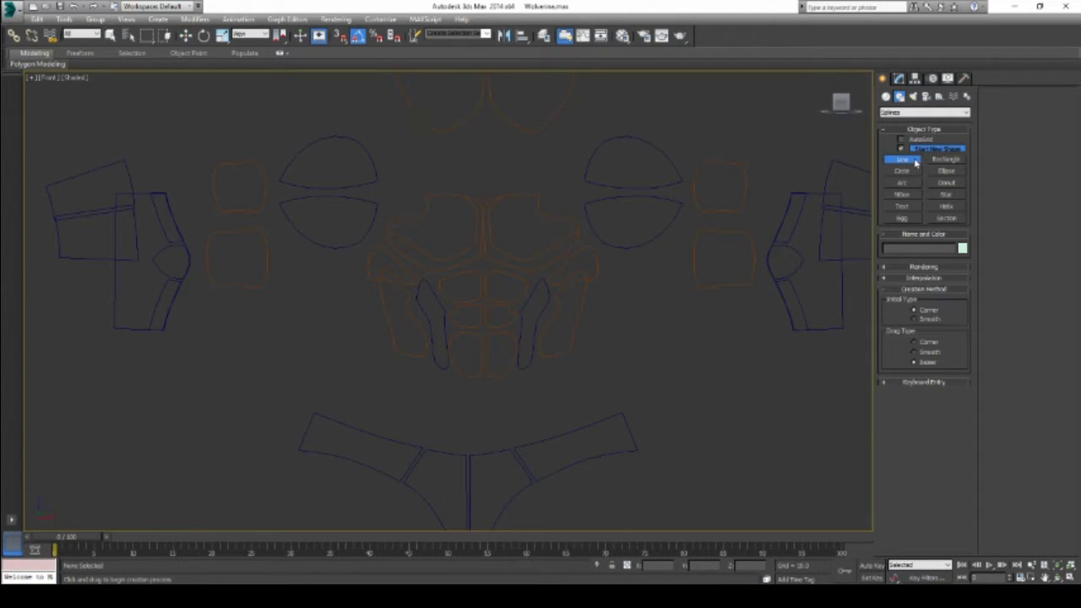
{"action": "left_click", "coordinate": [481, 259]}
{"action": "left_click", "coordinate": [477, 194]}
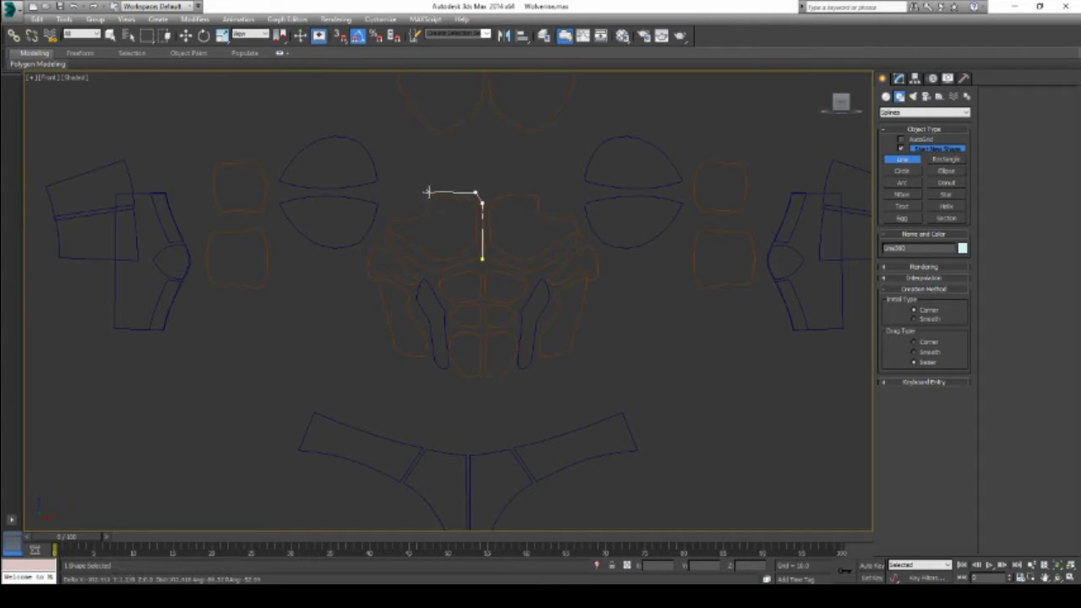
{"action": "left_click", "coordinate": [428, 192]}
{"action": "left_click", "coordinate": [388, 220]}
{"action": "left_click", "coordinate": [384, 242]}
{"action": "left_click", "coordinate": [442, 277]}
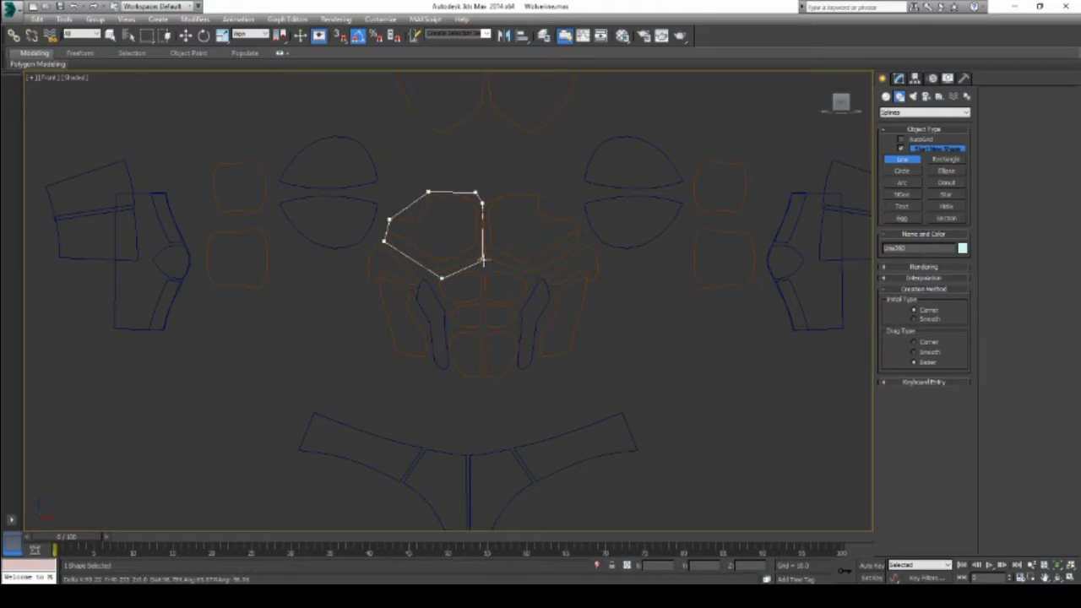
{"action": "left_click", "coordinate": [483, 262]}
{"action": "left_click", "coordinate": [522, 332]}
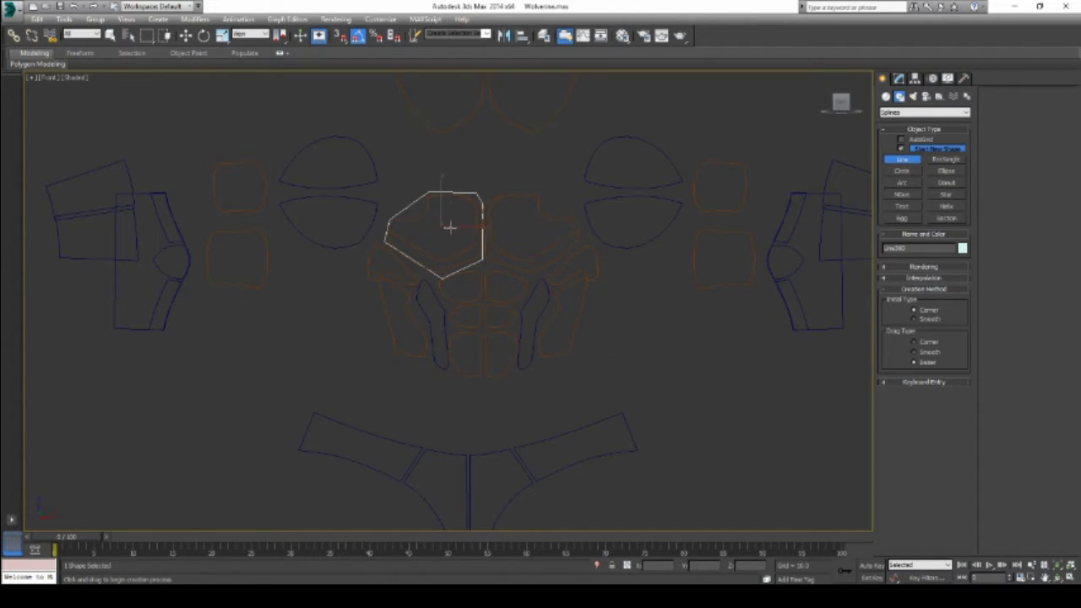
{"action": "left_click", "coordinate": [900, 80]}
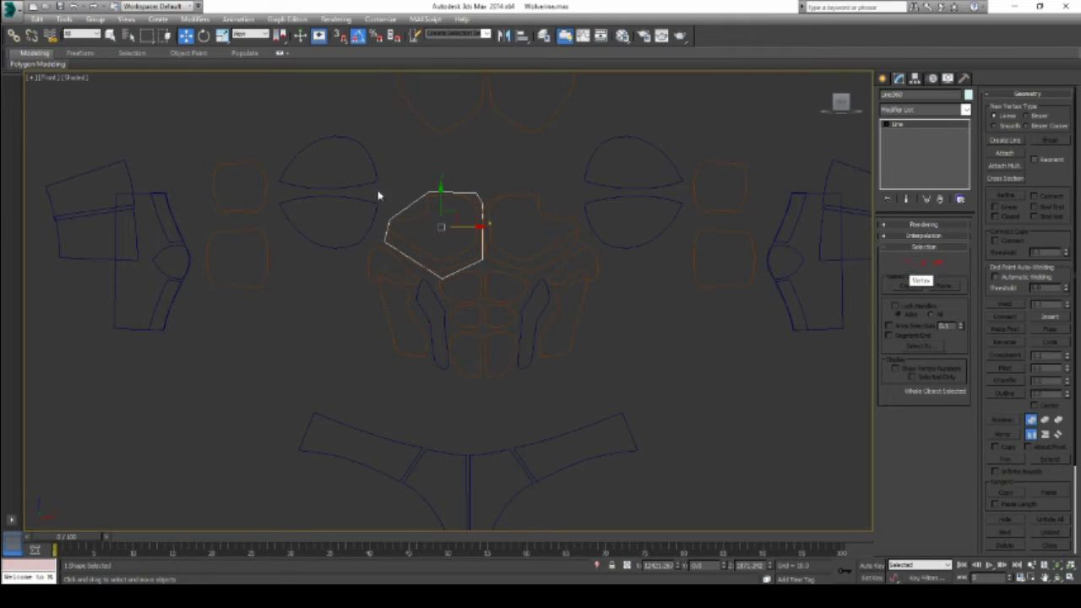
Step: Convert all of Line090's vertices to Bezier Corner
{"action": "left_click", "coordinate": [911, 265]}
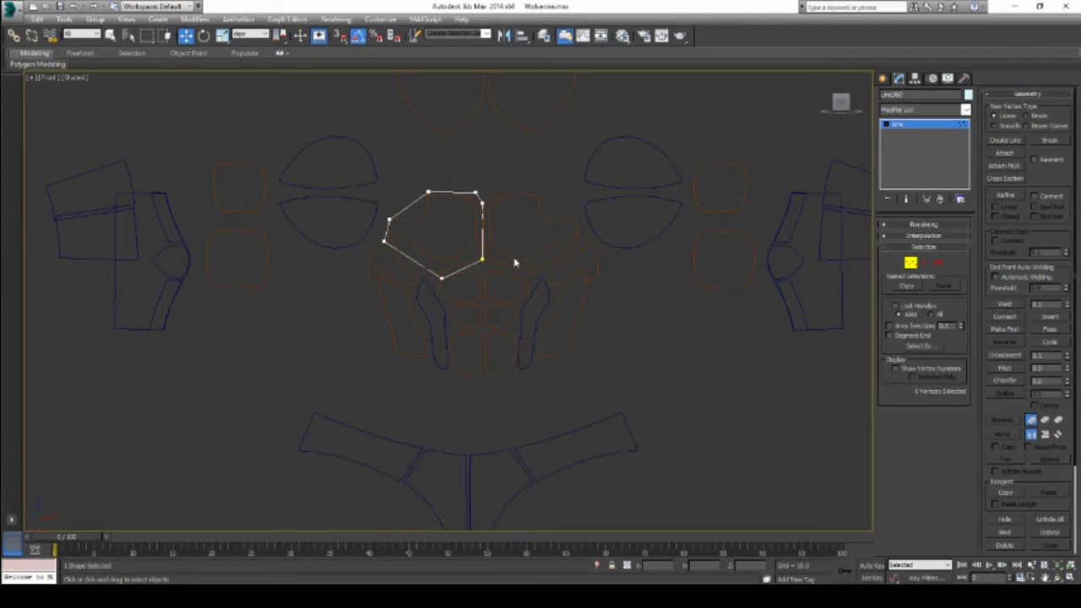
{"action": "left_click_drag", "start_coordinate": [563, 158], "coordinate": [365, 317]}
{"action": "right_click", "coordinate": [482, 253]}
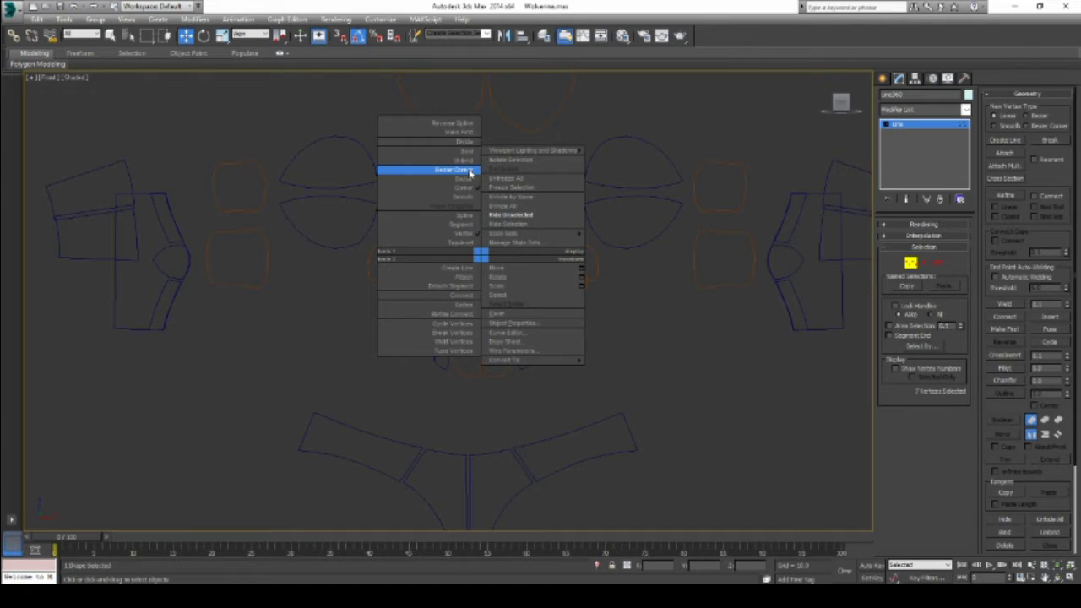
{"action": "left_click", "coordinate": [456, 170]}
Step: Bend the outline's top-left edge and the curve at its left point using tangent handles
{"action": "middle_click_drag", "start_coordinate": [415, 211], "coordinate": [442, 205]}
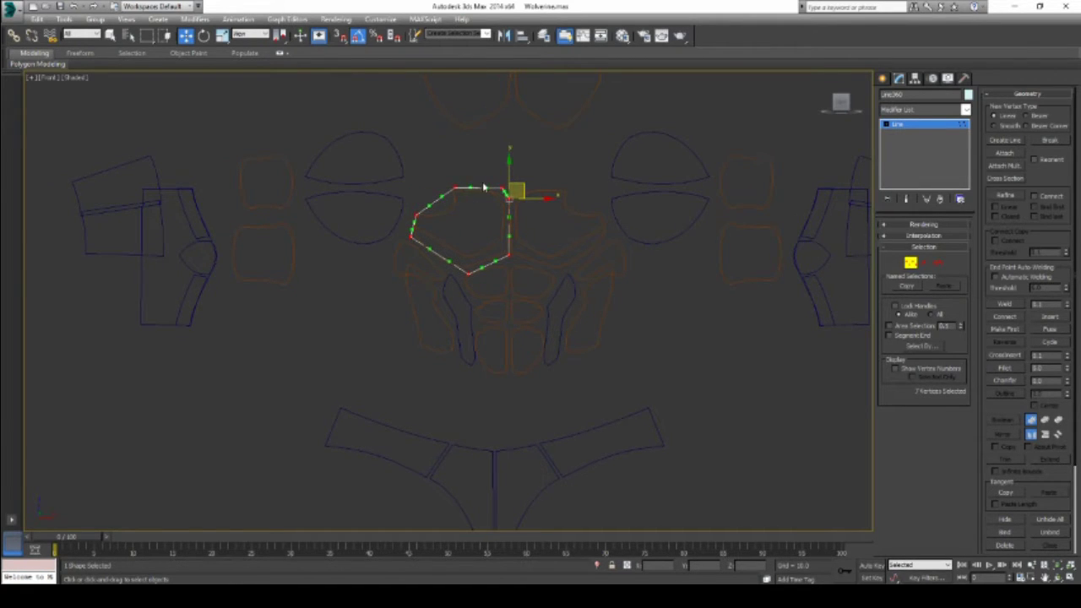
{"action": "left_click", "coordinate": [464, 187]}
{"action": "left_click", "coordinate": [454, 187]}
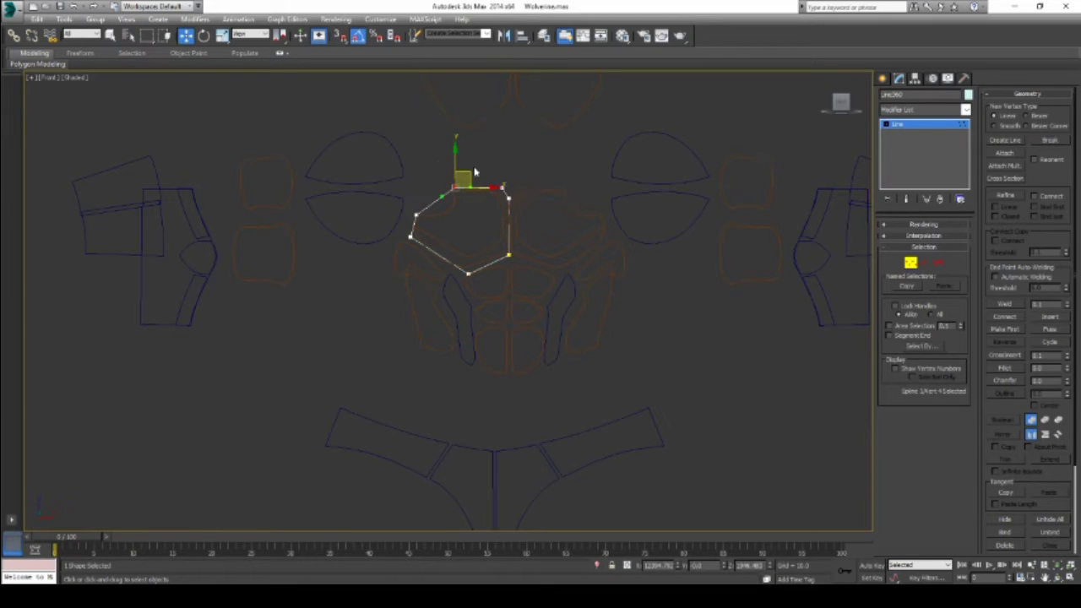
{"action": "left_click_drag", "start_coordinate": [390, 145], "coordinate": [666, 408]}
{"action": "scroll", "coordinate": [473, 223], "scroll_direction": "up", "scroll_amount": 4}
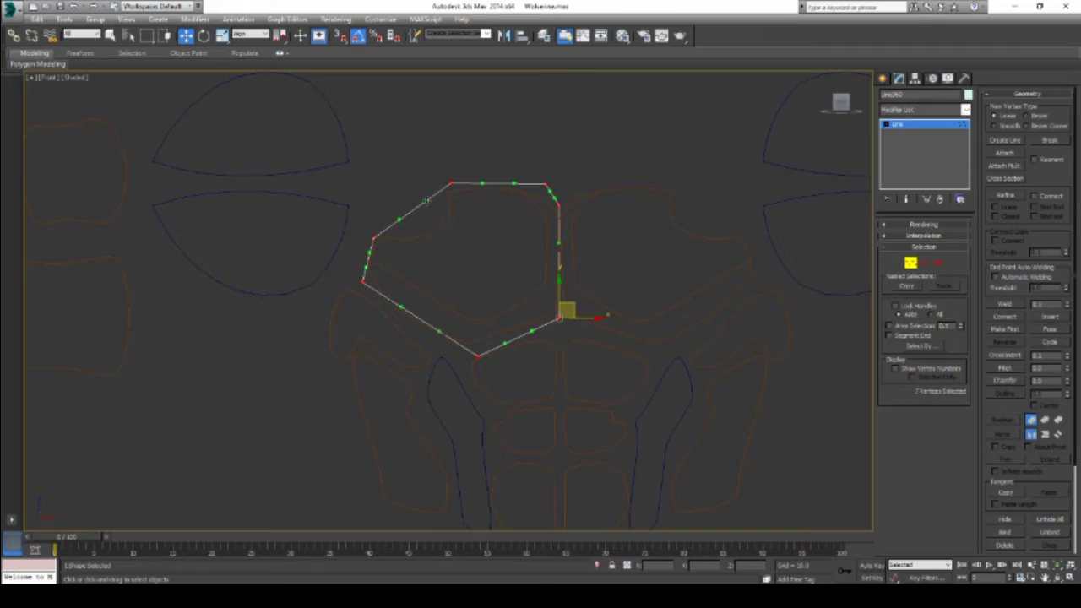
{"action": "left_click", "coordinate": [423, 198]}
{"action": "left_click_drag", "start_coordinate": [423, 200], "coordinate": [391, 213]}
{"action": "left_click", "coordinate": [363, 280]}
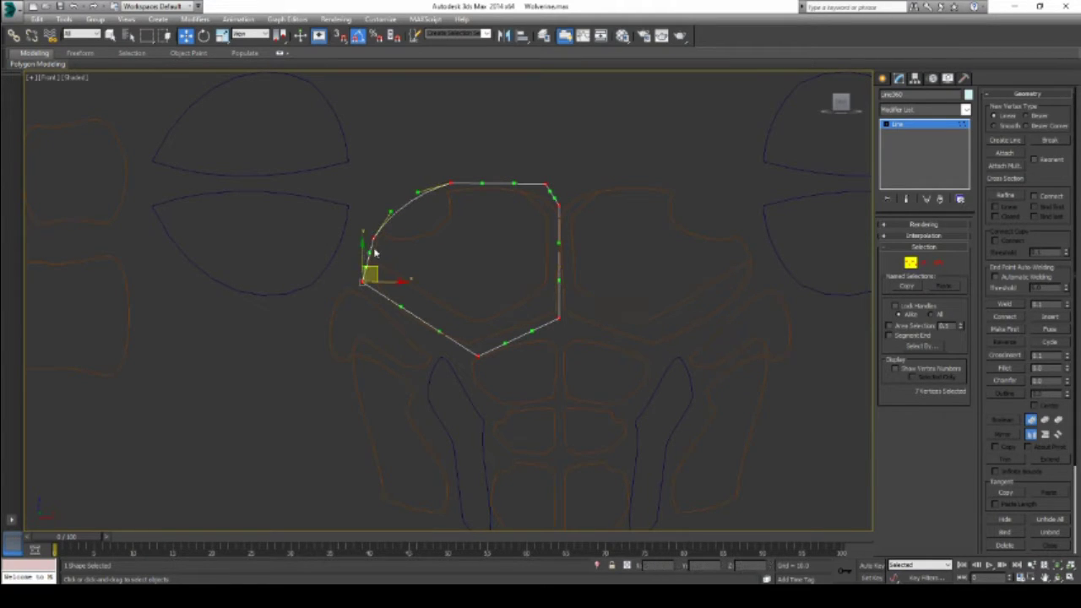
{"action": "left_click_drag", "start_coordinate": [369, 274], "coordinate": [363, 267]}
{"action": "left_click", "coordinate": [361, 283]}
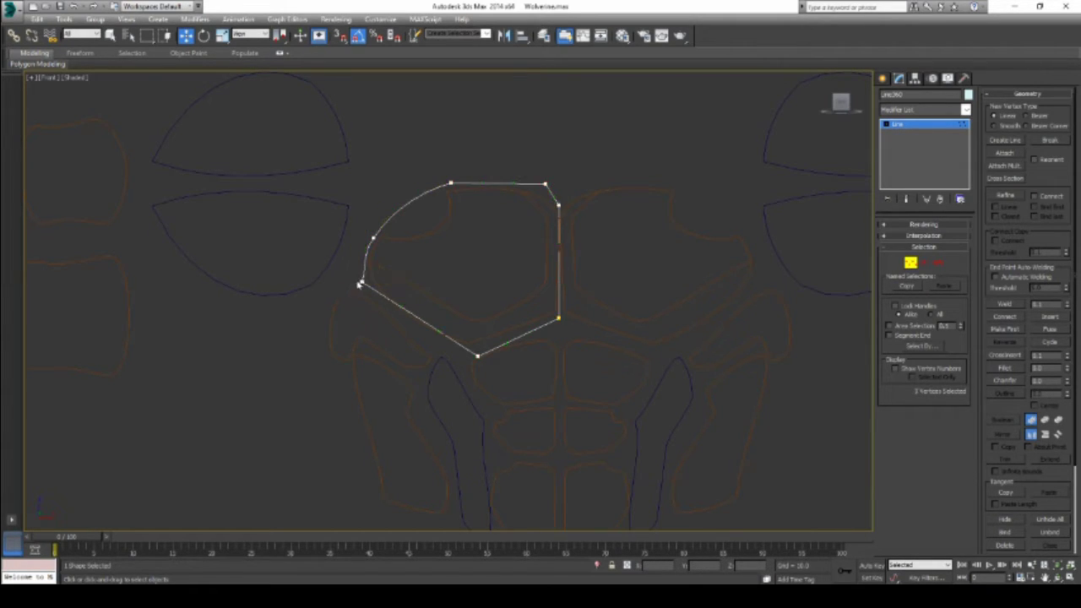
{"action": "key", "text": "z"}
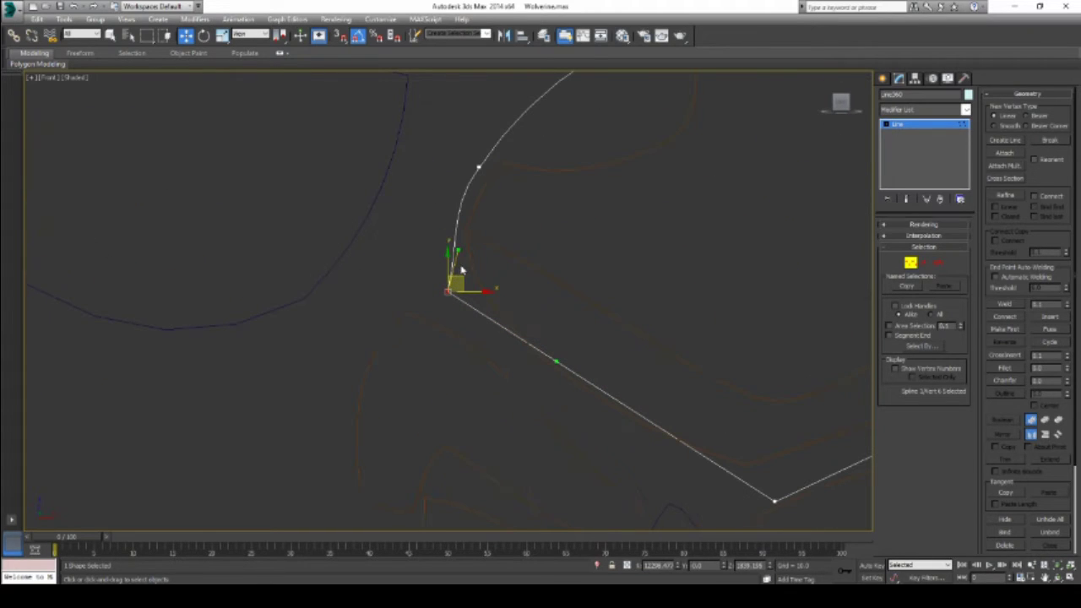
{"action": "left_click_drag", "start_coordinate": [458, 251], "coordinate": [471, 309]}
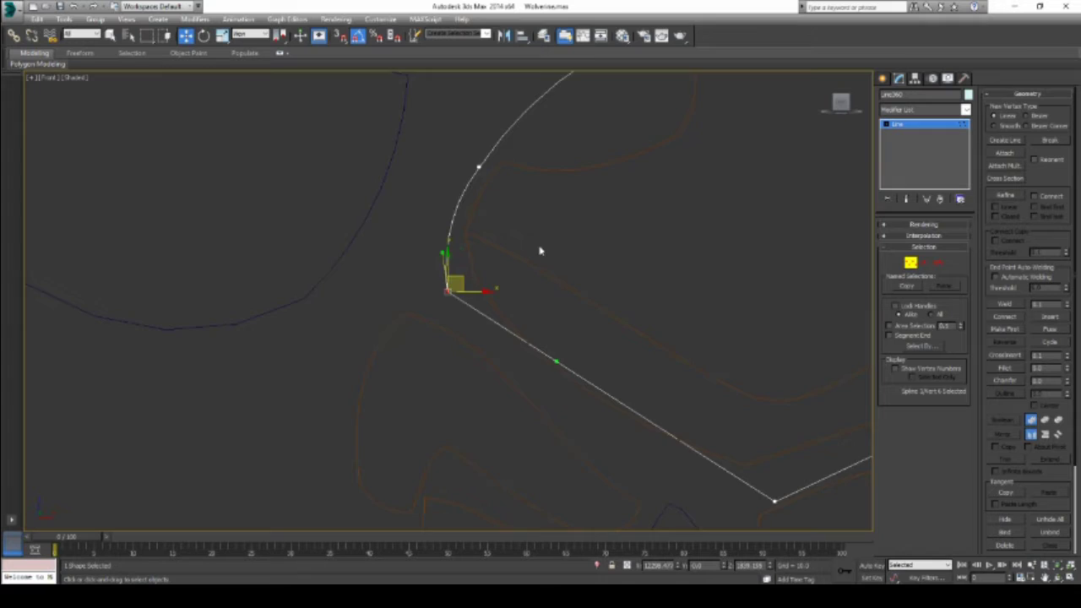
Step: Curve the lower-left edge and round off the bottom of the chest outline
{"action": "middle_click_drag", "start_coordinate": [541, 248], "coordinate": [326, 200]}
{"action": "scroll", "coordinate": [405, 270], "scroll_direction": "down", "scroll_amount": 3}
{"action": "middle_click_drag", "start_coordinate": [404, 270], "coordinate": [405, 304]}
{"action": "left_click_drag", "start_coordinate": [217, 121], "coordinate": [645, 490]}
{"action": "left_click_drag", "start_coordinate": [295, 365], "coordinate": [275, 379]}
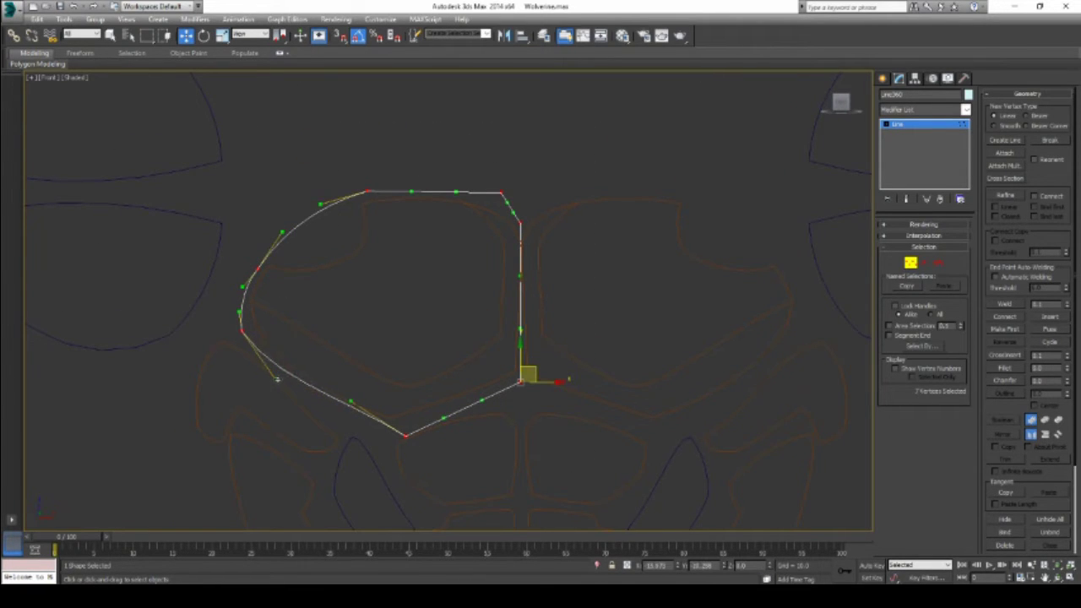
{"action": "left_click_drag", "start_coordinate": [342, 417], "coordinate": [340, 418]}
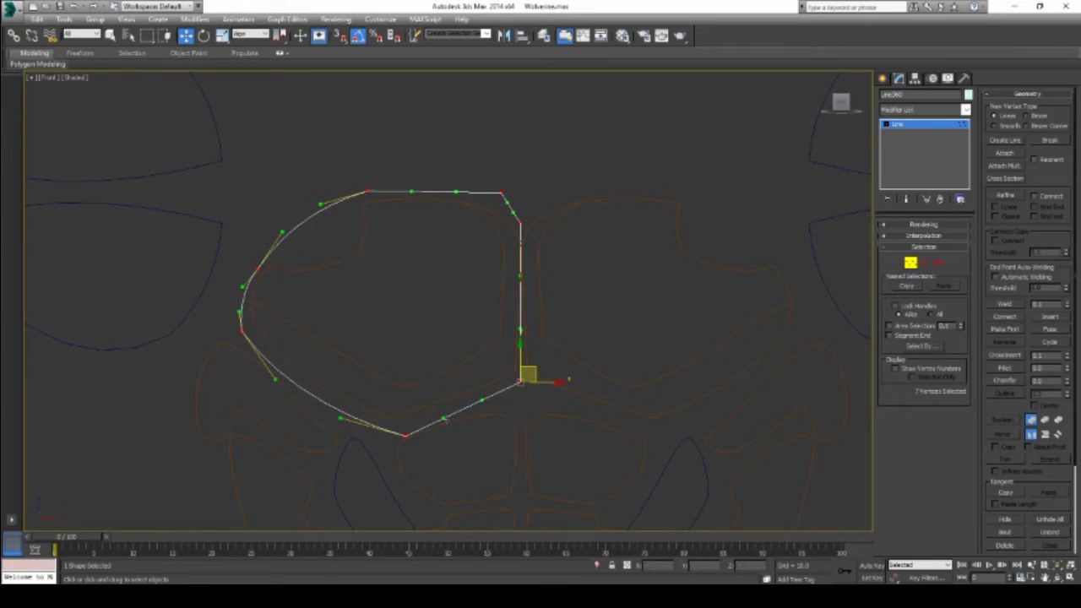
{"action": "left_click_drag", "start_coordinate": [444, 418], "coordinate": [463, 431]}
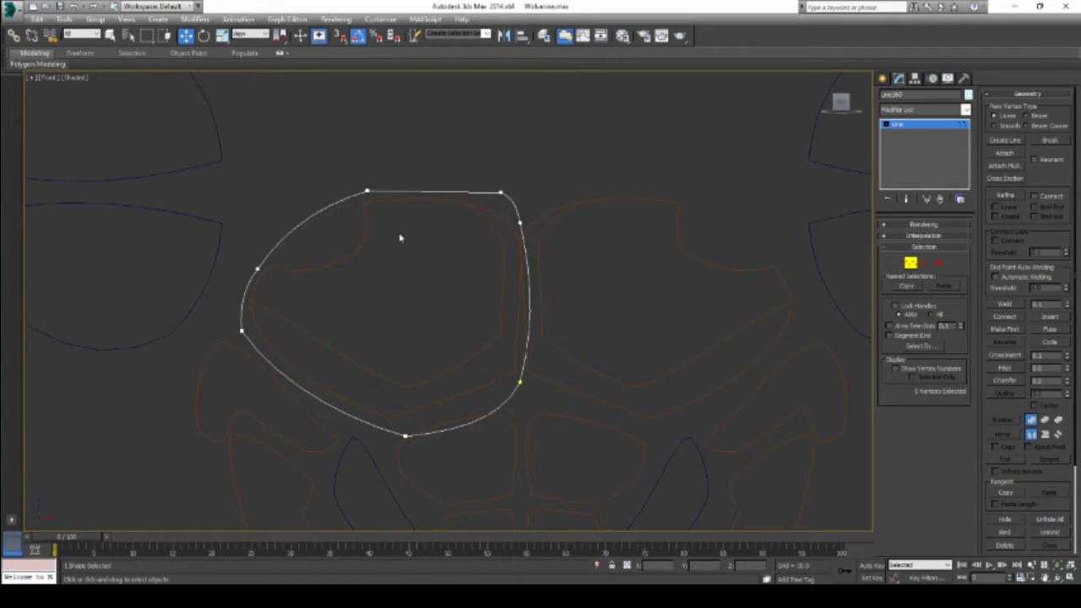
Step: Pan to the other pattern set and convert three chest pieces to Editable Poly
{"action": "scroll", "coordinate": [361, 270], "scroll_direction": "down", "scroll_amount": 6}
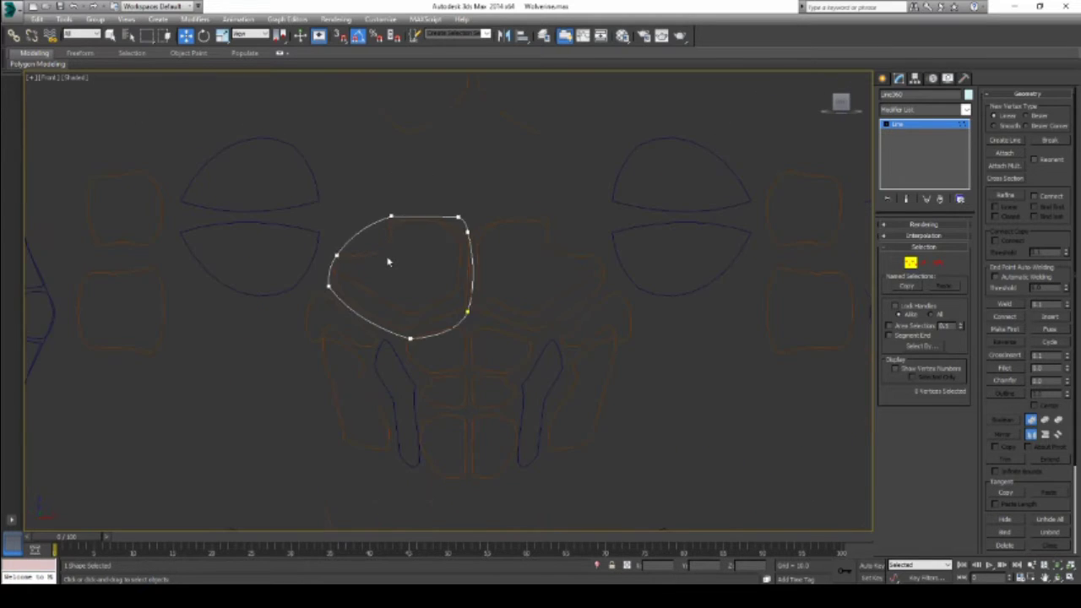
{"action": "middle_click_drag", "start_coordinate": [276, 272], "coordinate": [633, 261]}
{"action": "middle_click_drag", "start_coordinate": [253, 253], "coordinate": [588, 260]}
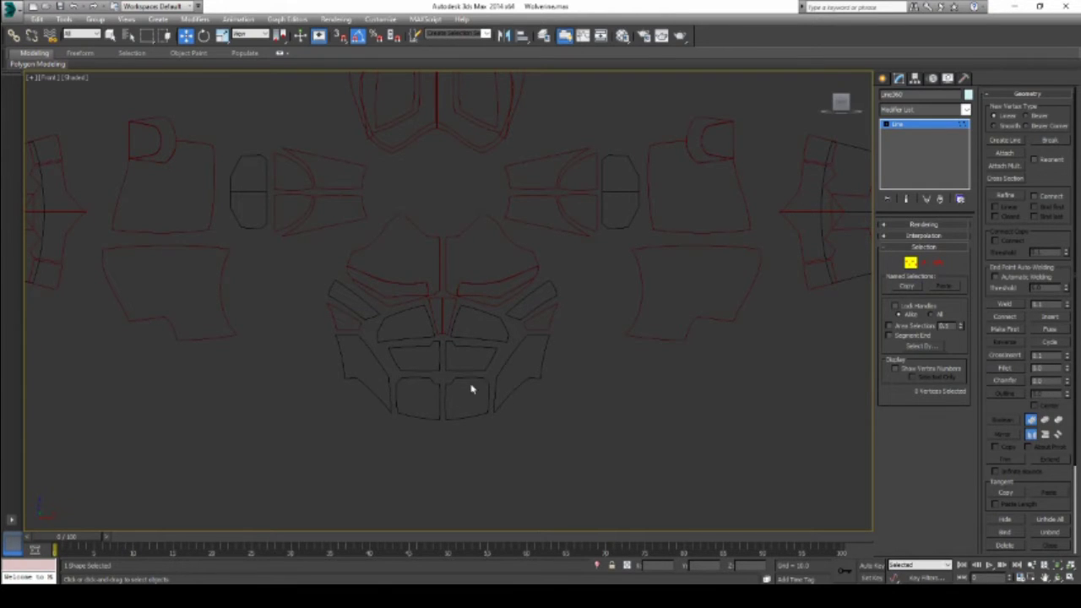
{"action": "left_click", "coordinate": [426, 335]}
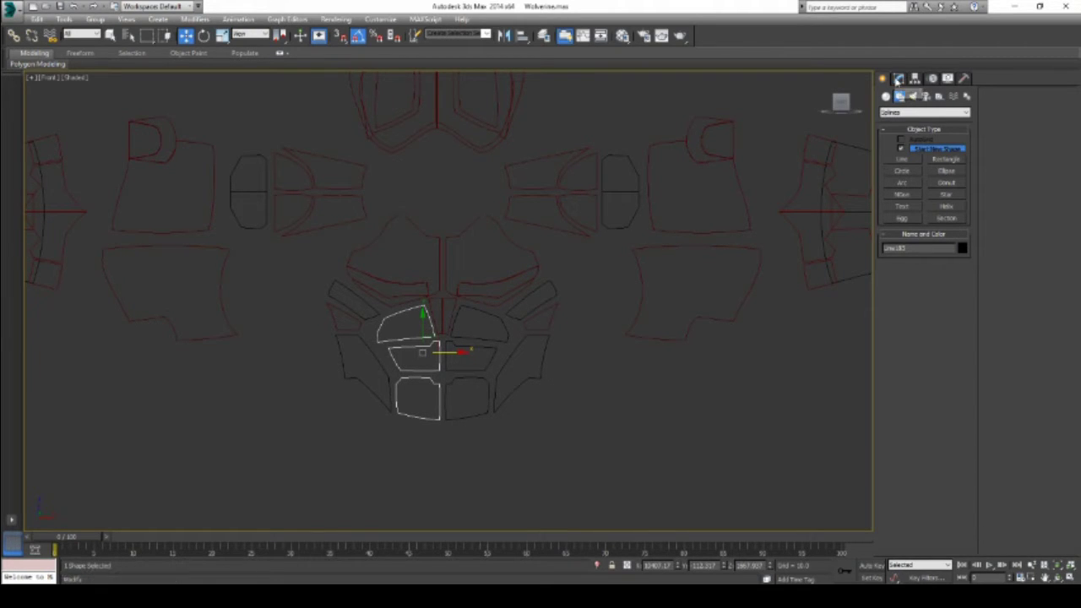
{"action": "left_click", "coordinate": [898, 79]}
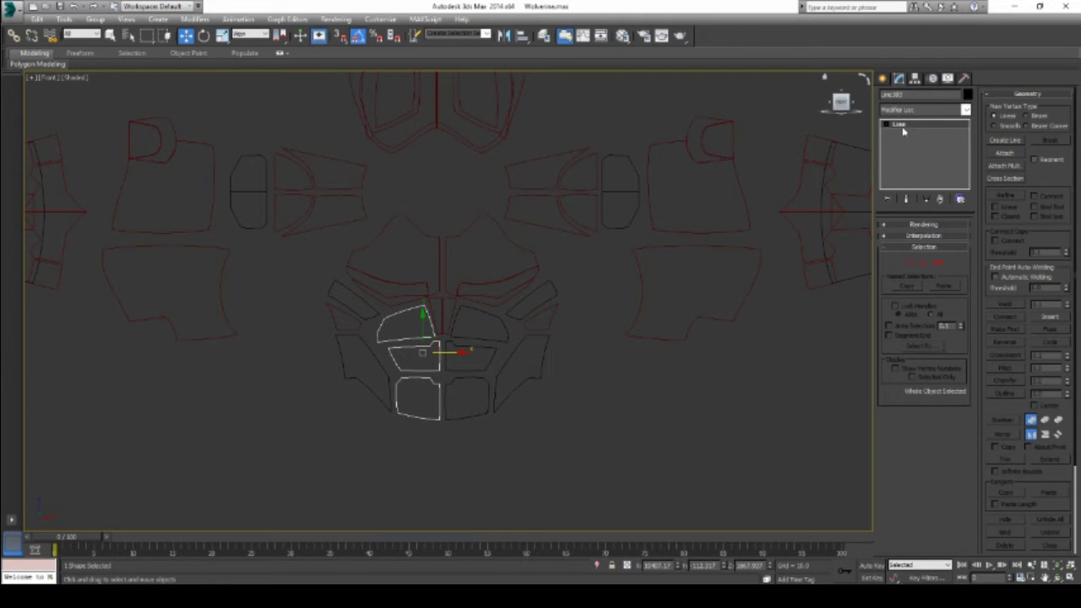
{"action": "right_click", "coordinate": [900, 125]}
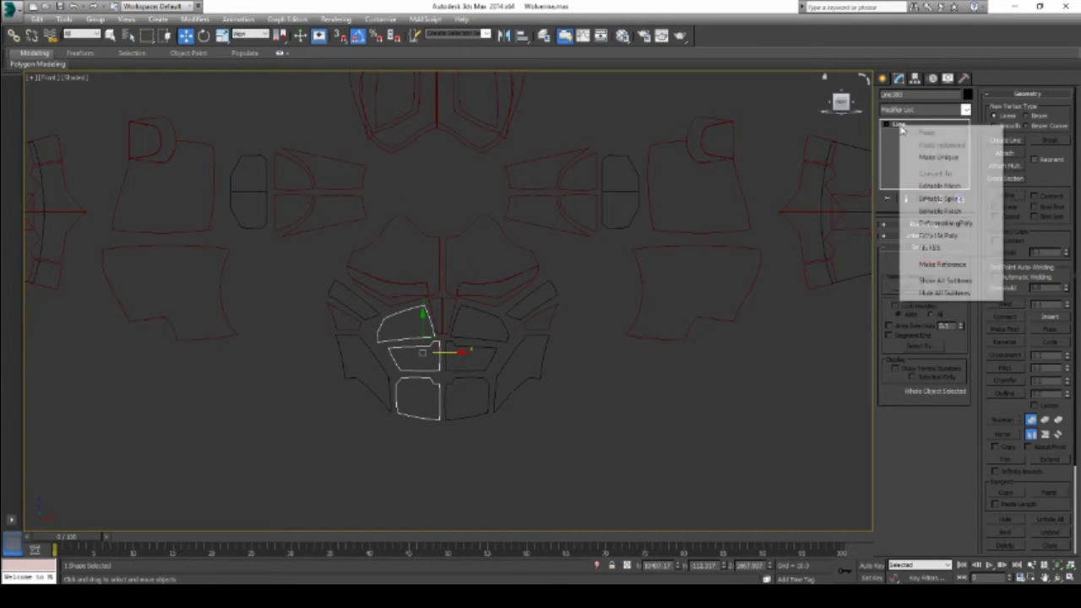
{"action": "left_click", "coordinate": [952, 237]}
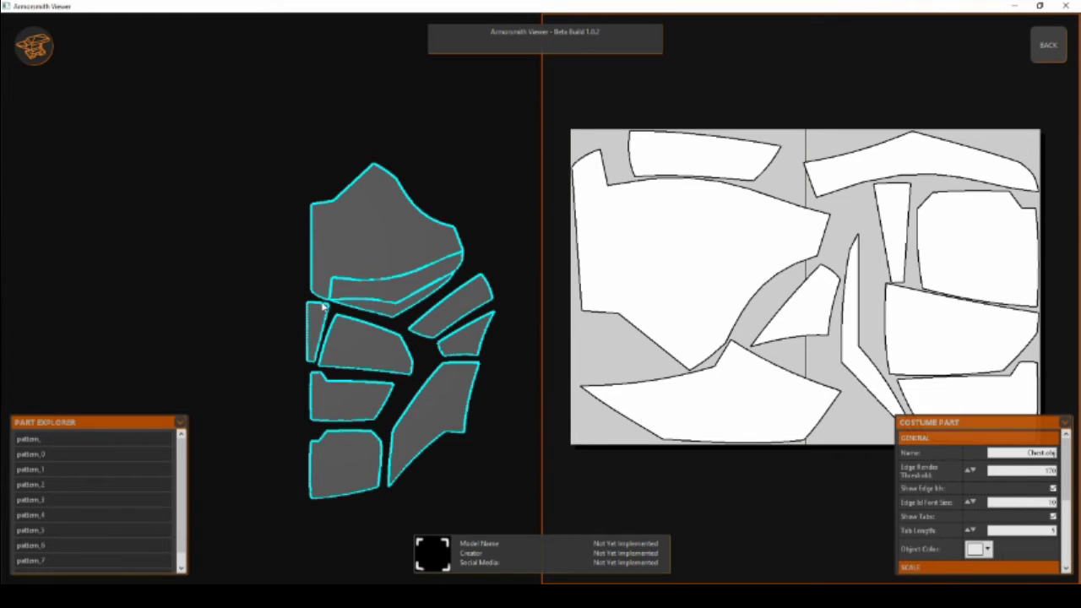
Step: Shift the 3D chest pieces preview left beside the flattened printable template sheet
{"action": "left_click_drag", "start_coordinate": [414, 270], "coordinate": [317, 197]}
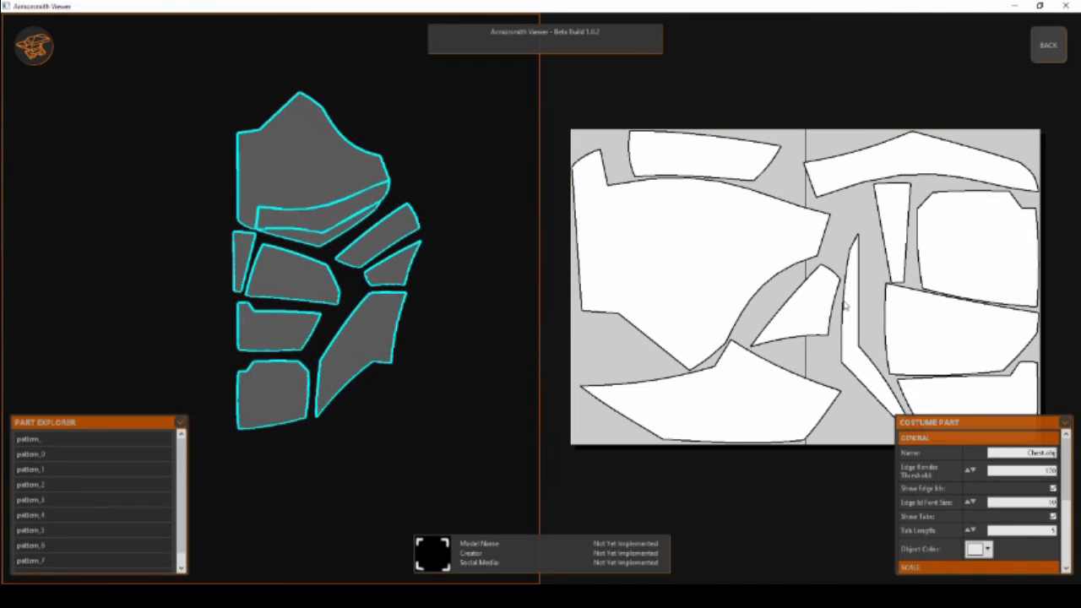